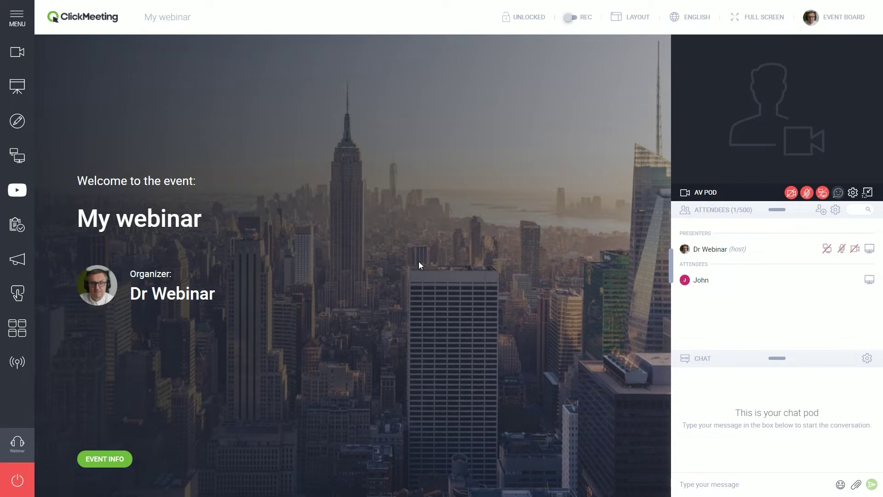
# - Promote John to presenter from his attendee details, then switch him back to attendee
pyautogui.click(759, 283)
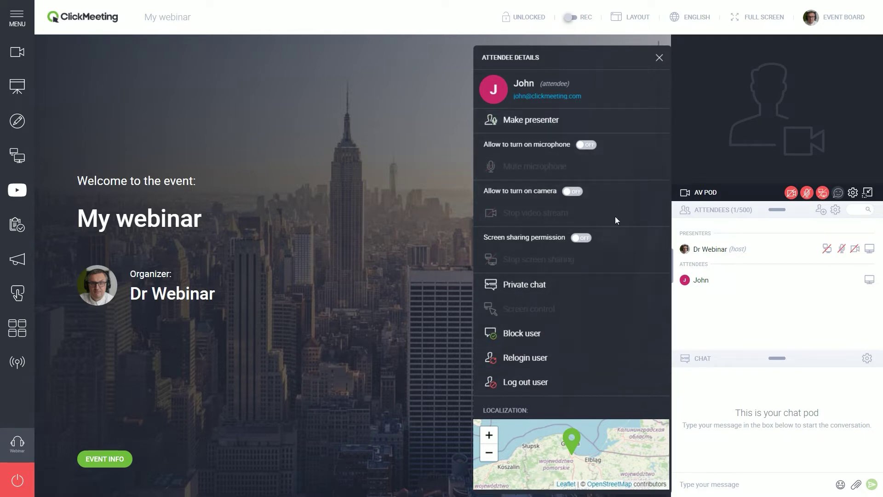
pyautogui.click(586, 122)
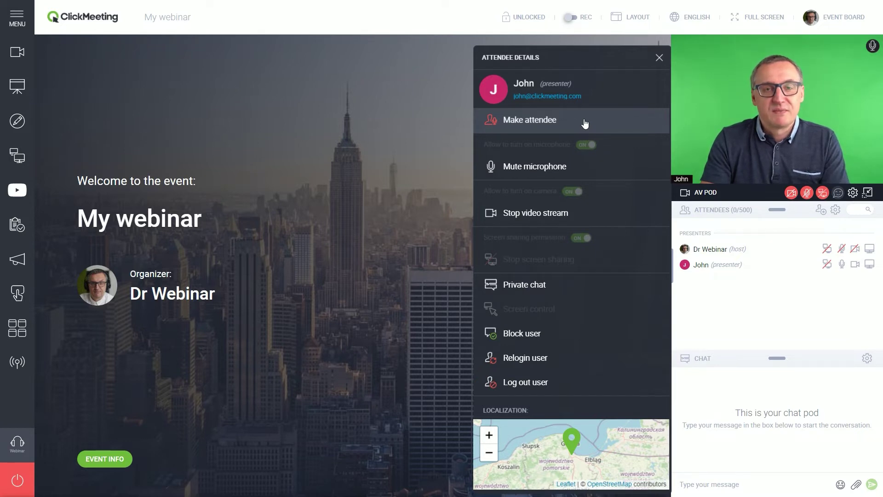
pyautogui.click(584, 123)
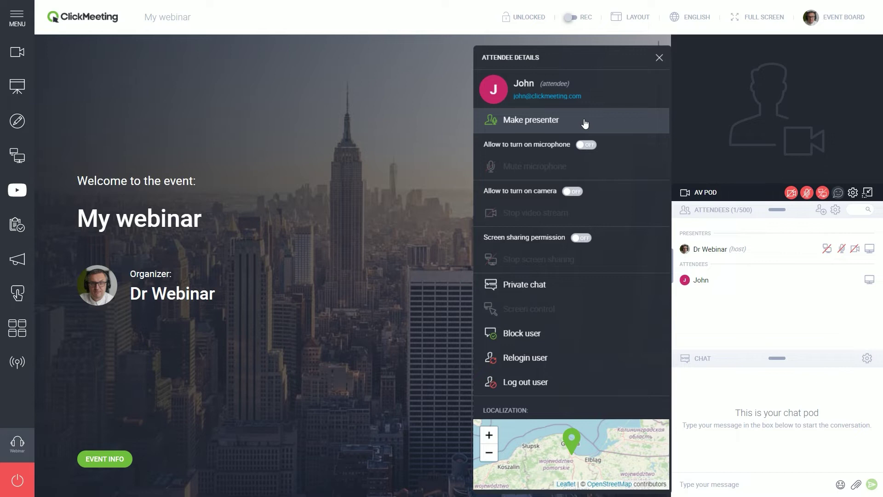
# - Allow John's microphone, then reopen his details from the video tile and revoke it
pyautogui.click(593, 151)
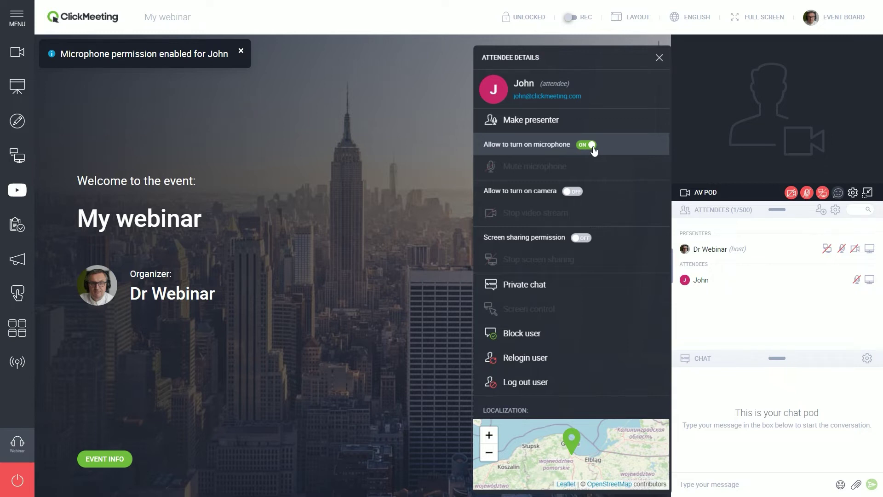
pyautogui.click(413, 166)
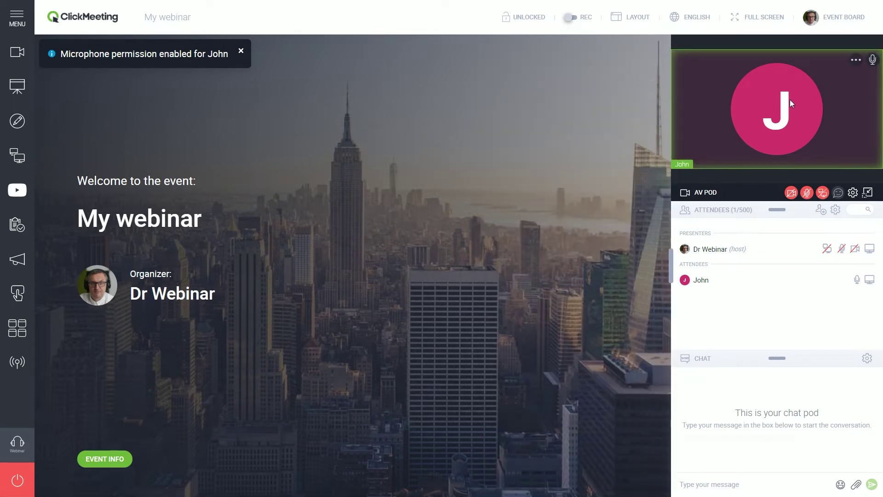
pyautogui.click(856, 62)
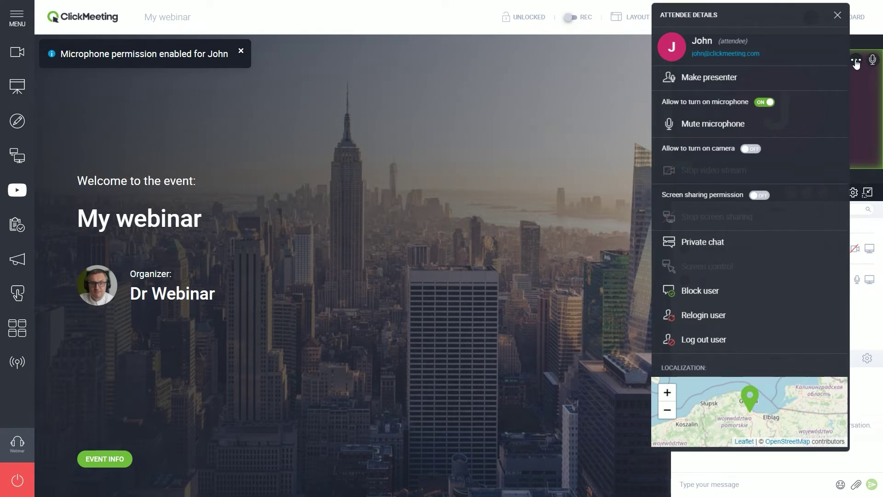
pyautogui.click(765, 104)
pyautogui.click(568, 170)
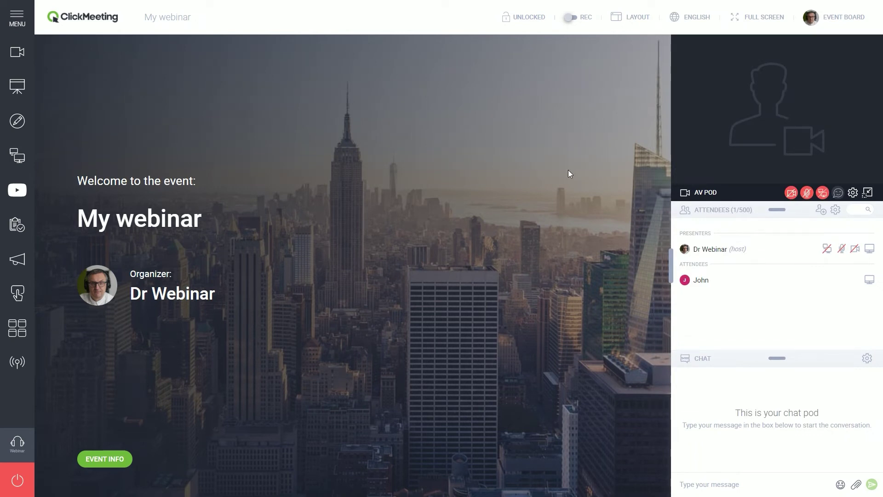
# - Turn John's camera permission on and off, then his screen-sharing permission on and off
pyautogui.click(700, 280)
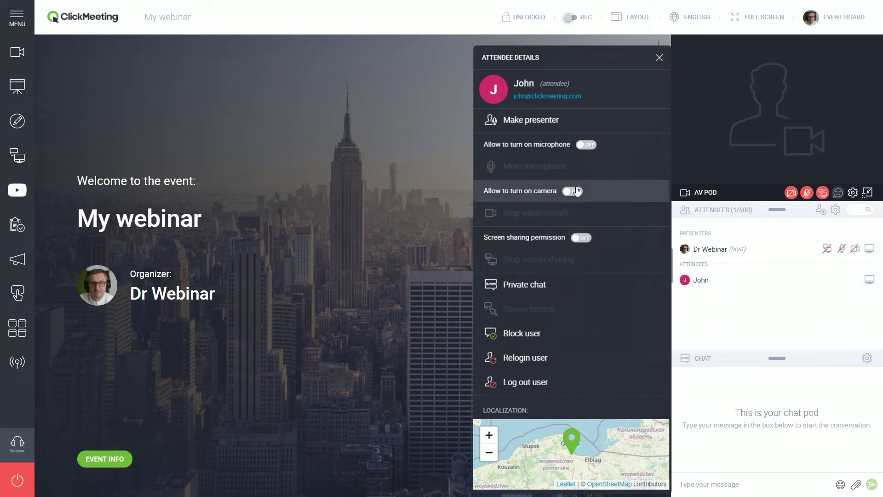
pyautogui.click(576, 191)
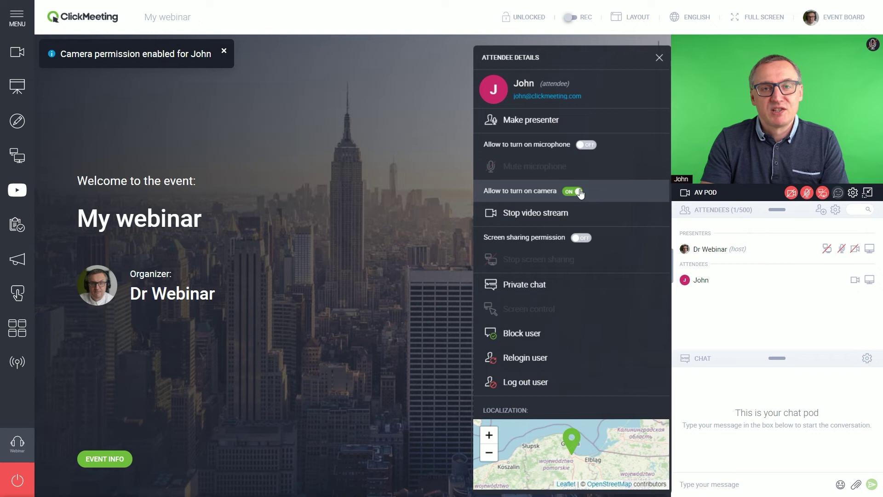
pyautogui.click(575, 191)
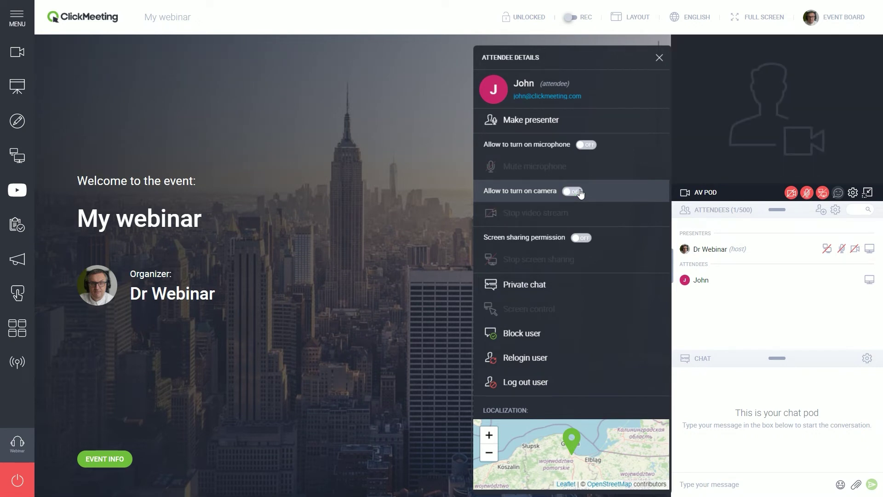
pyautogui.click(589, 247)
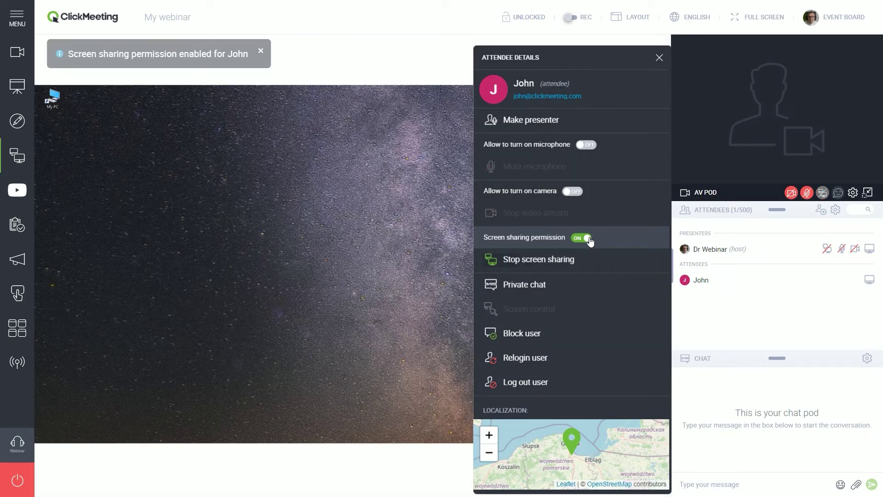
pyautogui.click(583, 238)
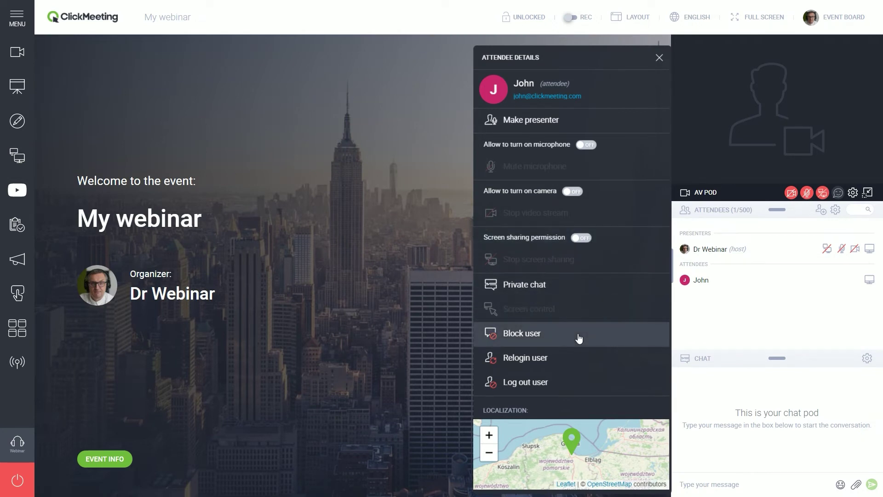
# - Block and unblock John, then relog him, confirming with YES
pyautogui.click(578, 333)
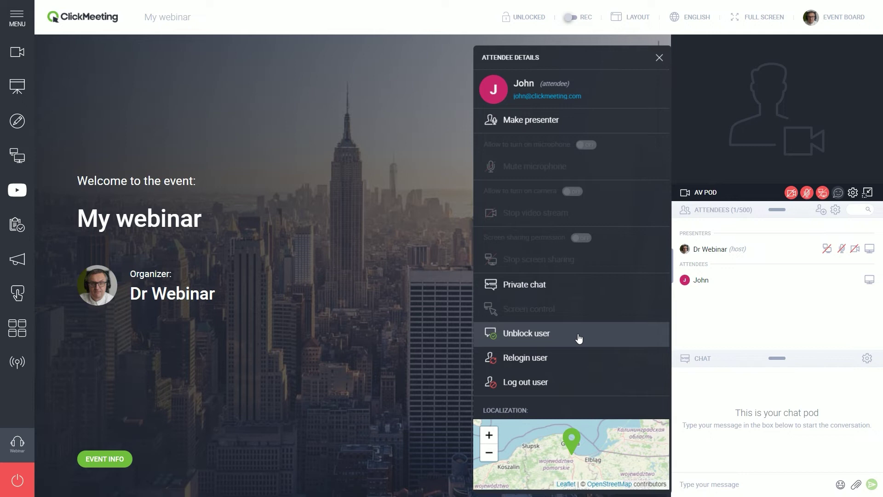
pyautogui.click(578, 335)
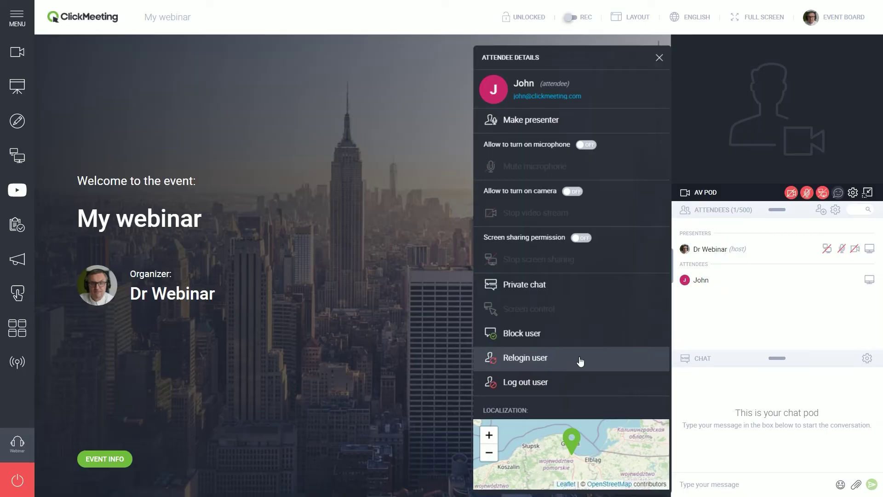
pyautogui.click(580, 359)
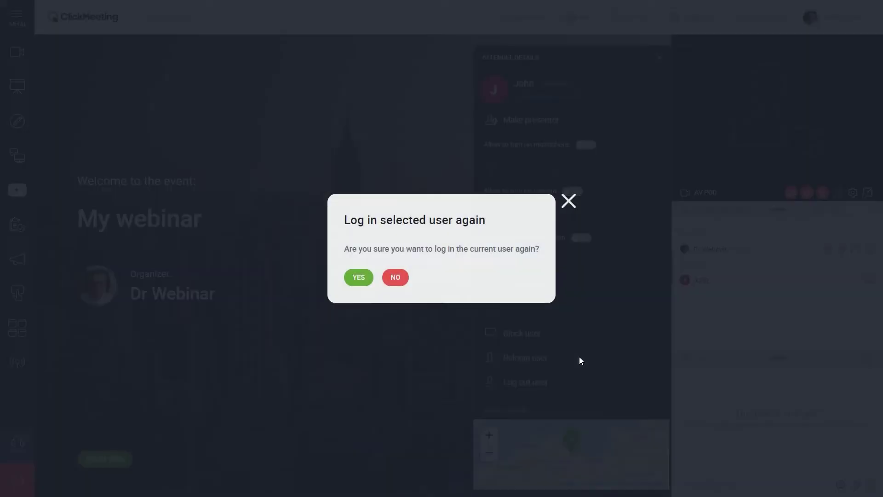
pyautogui.click(359, 277)
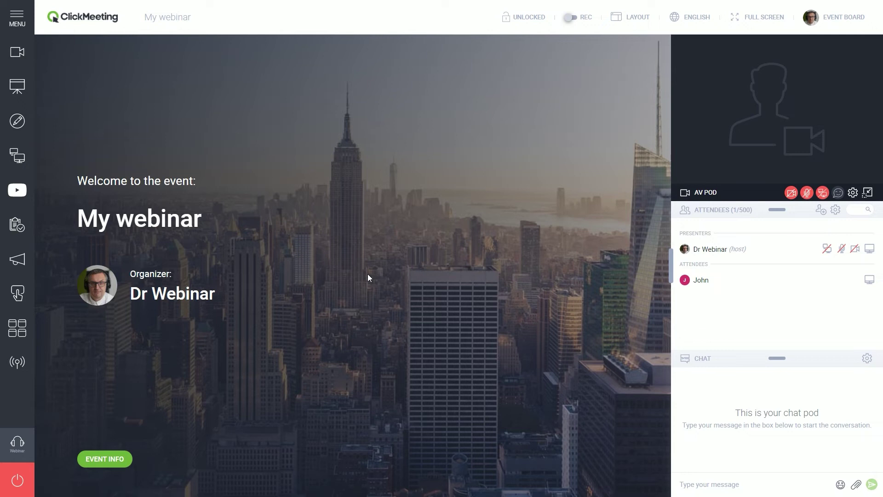
# - Check John's details, then stop his camera and screen share from his attendee row
pyautogui.click(734, 286)
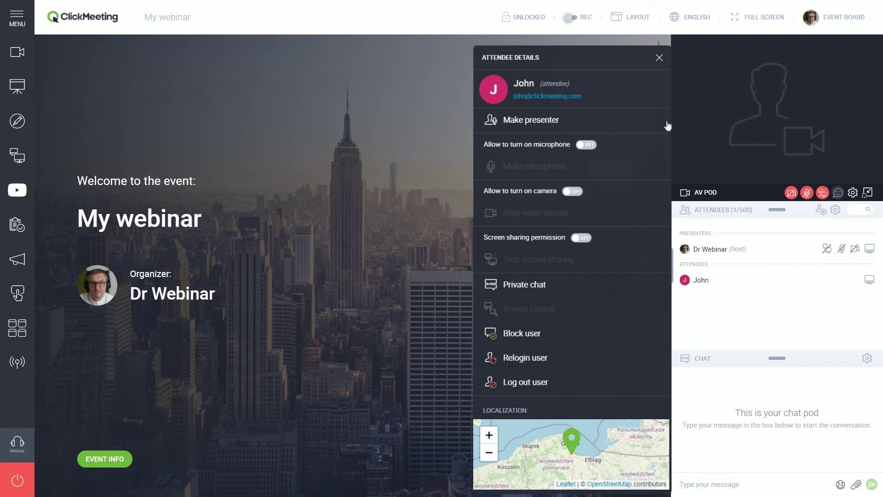
pyautogui.click(660, 58)
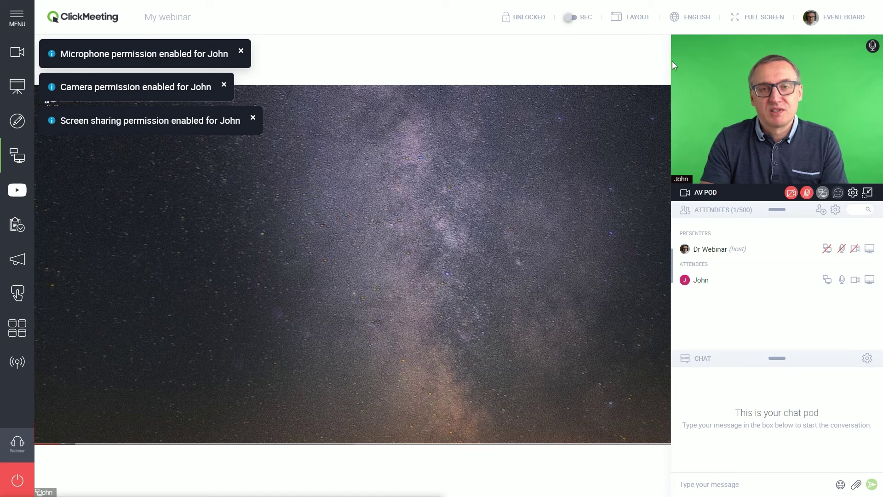
pyautogui.click(856, 281)
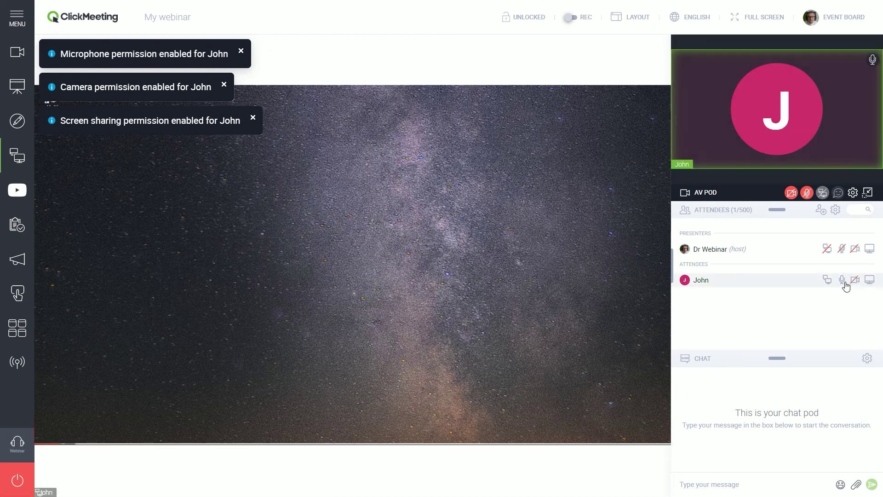
pyautogui.click(842, 281)
pyautogui.click(828, 280)
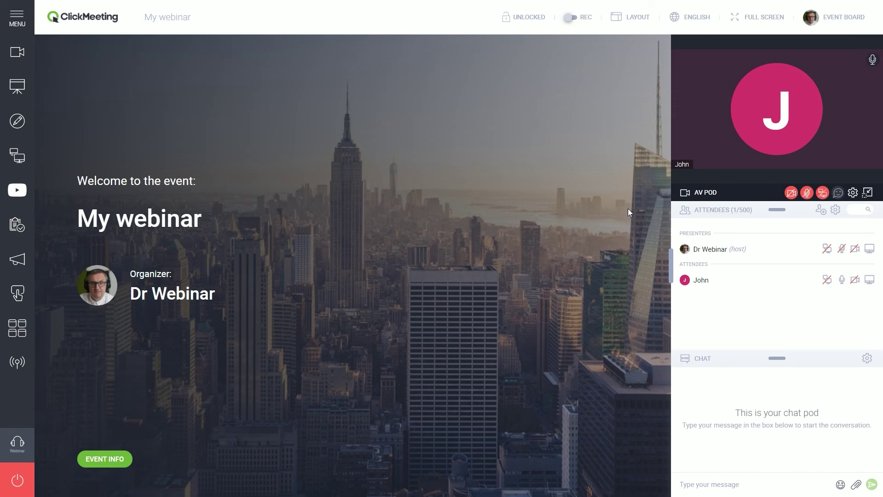
# - Mute John's microphone and apply Meeting as the room's event type
pyautogui.click(873, 59)
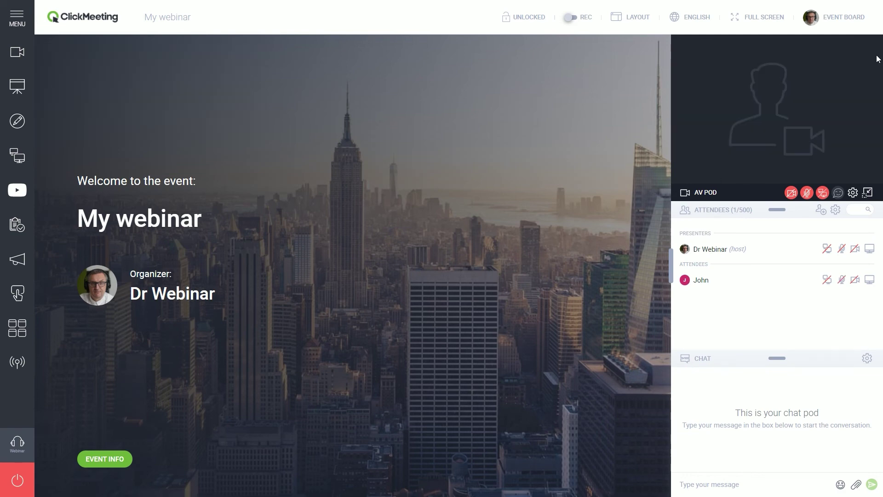
pyautogui.click(29, 440)
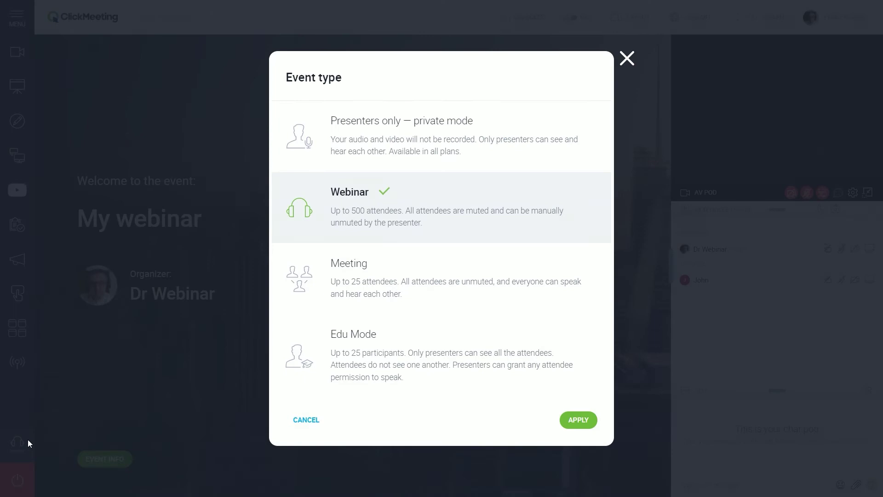
pyautogui.click(398, 290)
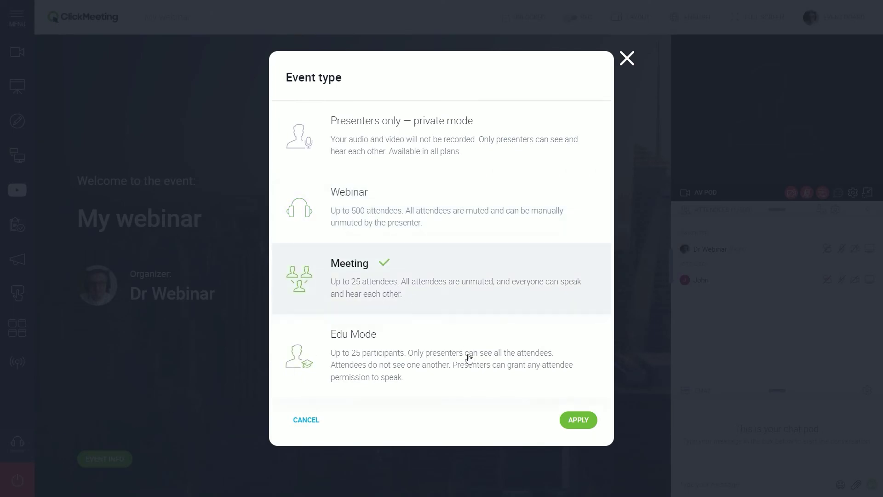
pyautogui.click(576, 422)
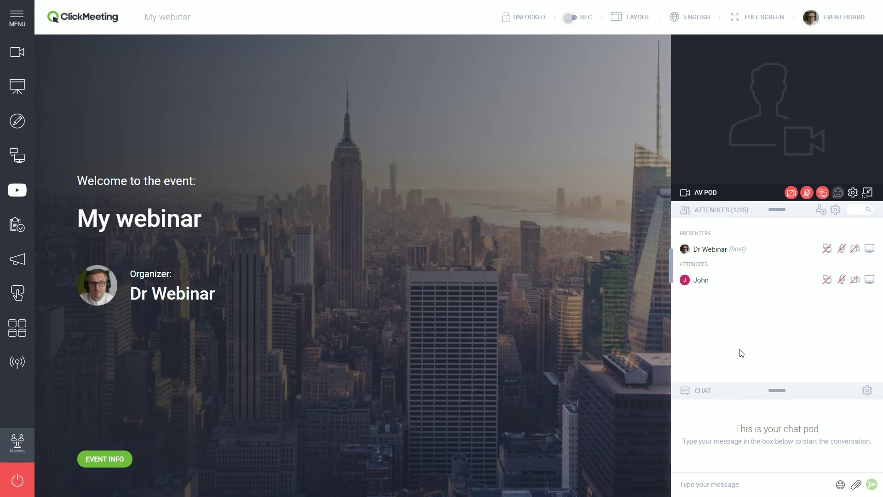
pyautogui.click(828, 216)
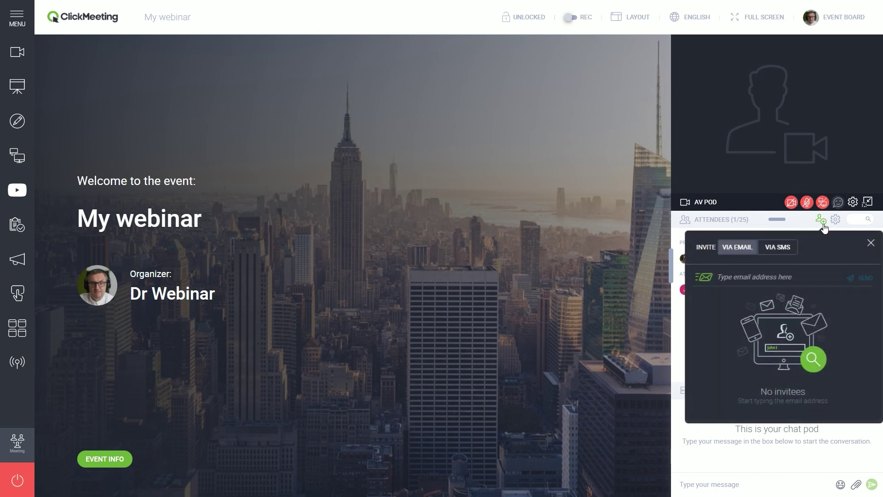
pyautogui.click(805, 279)
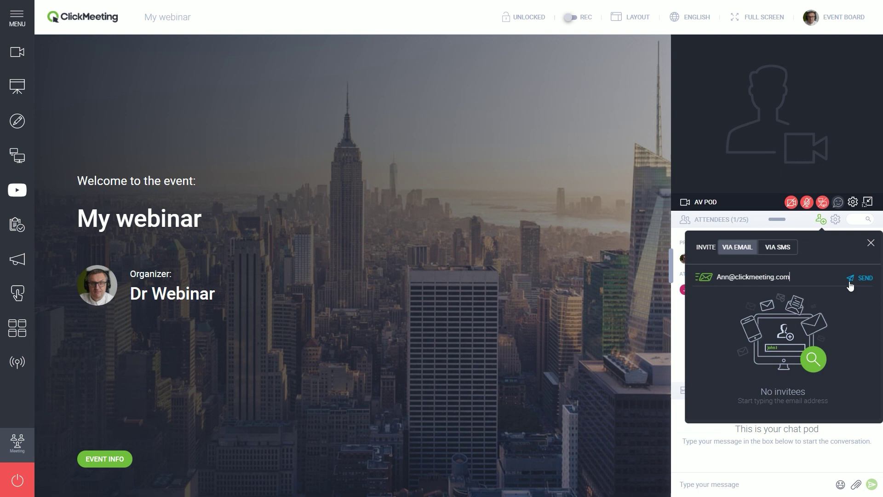
pyautogui.click(863, 281)
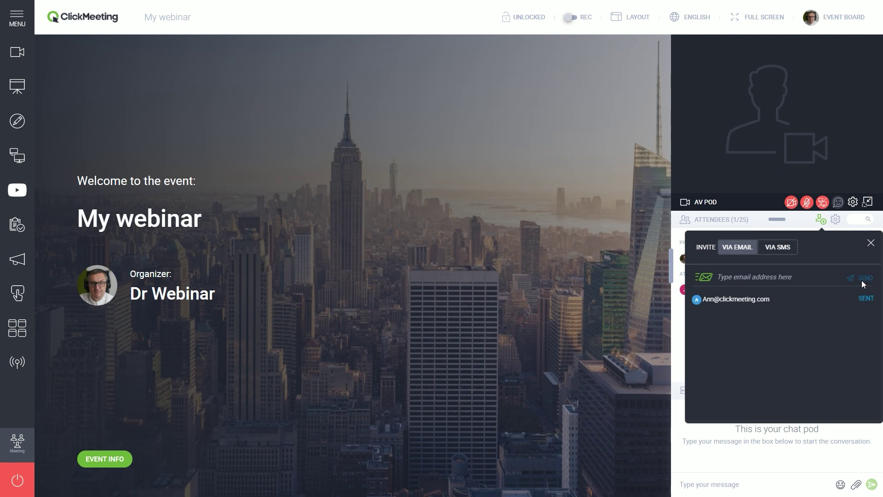